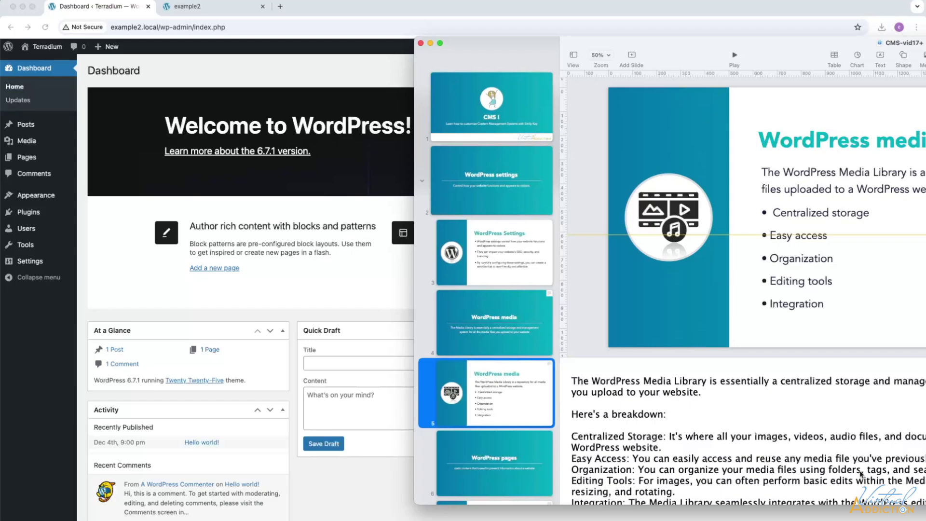
- Scroll through the Keynote presenter notes of the 'WordPress media' slide
{"action": "scroll", "coordinate": [861, 474], "scroll_direction": "down", "scroll_amount": 1}
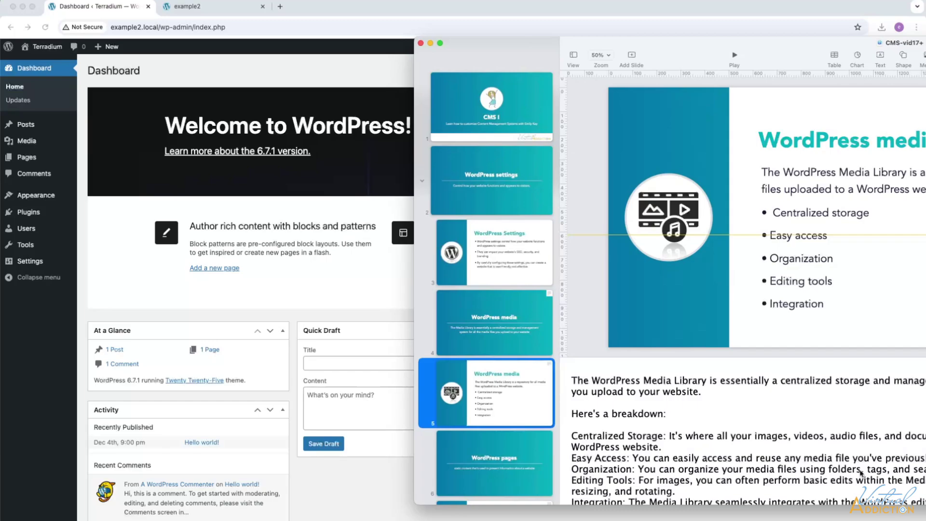
{"action": "scroll", "coordinate": [862, 474], "scroll_direction": "down", "scroll_amount": 1}
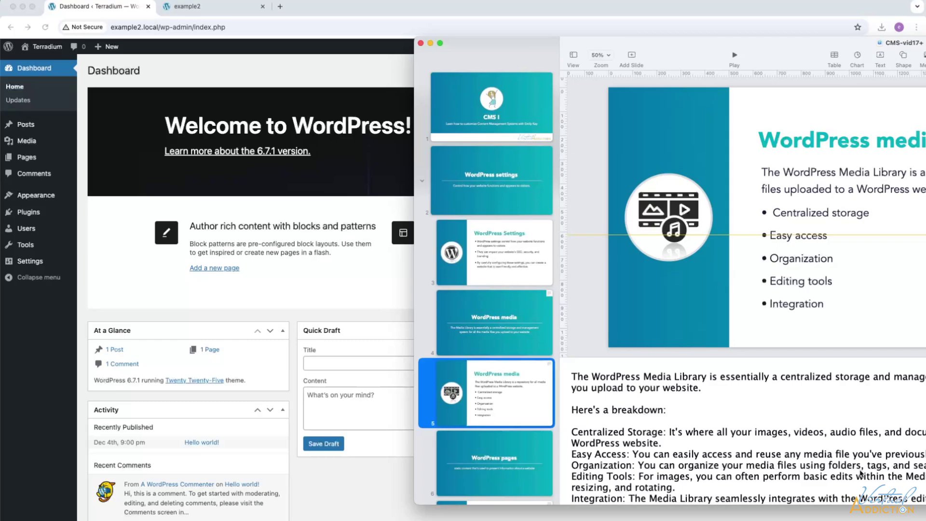
{"action": "scroll", "coordinate": [861, 474], "scroll_direction": "down", "scroll_amount": 1}
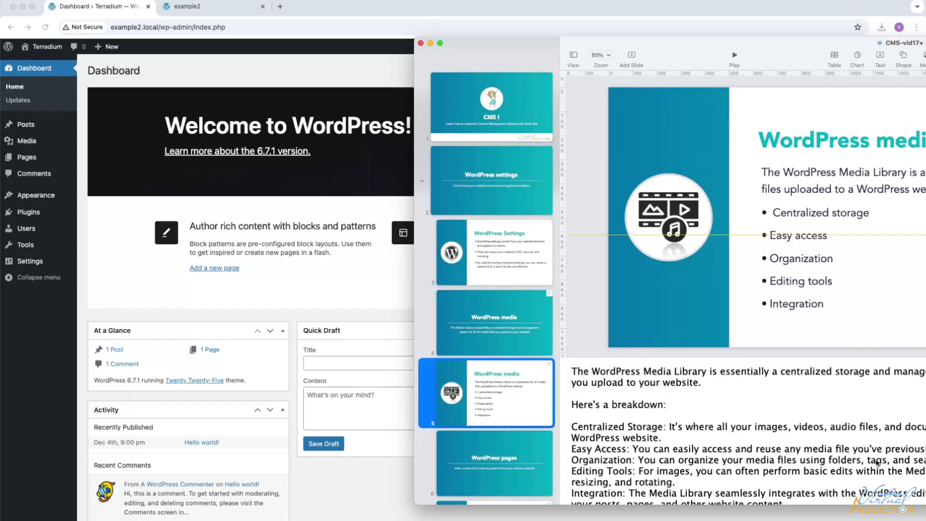
{"action": "scroll", "coordinate": [877, 463], "scroll_direction": "down", "scroll_amount": 2}
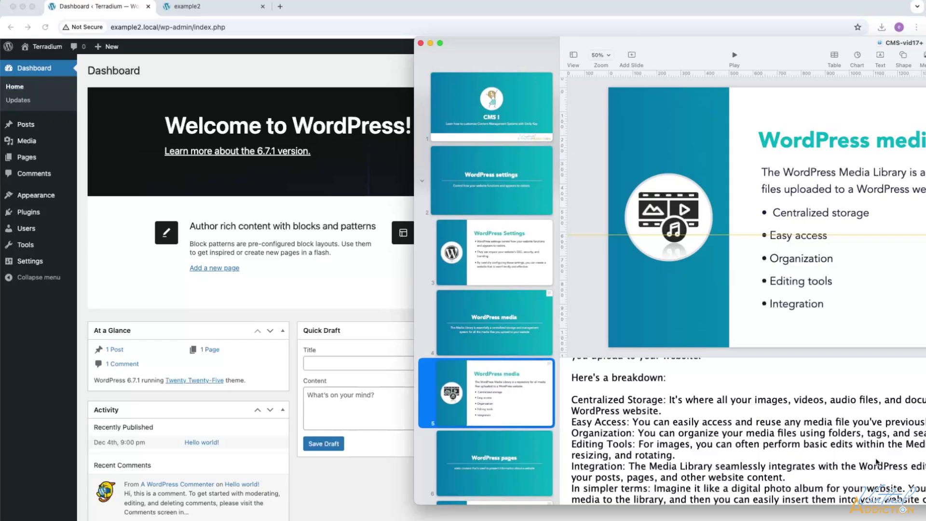
- Bring the WordPress dashboard forward and show the empty Media Library's upload area
{"action": "left_click", "coordinate": [245, 196]}
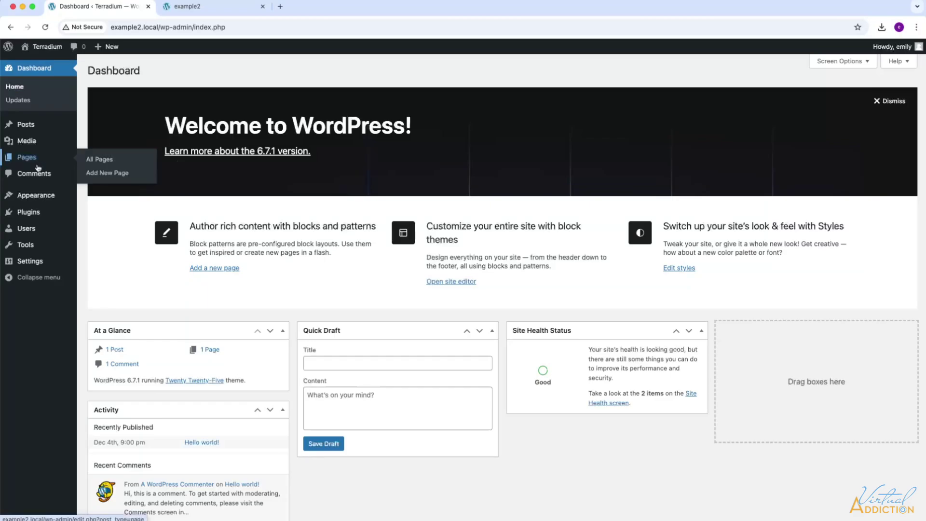
{"action": "mouse_move", "coordinate": [31, 145]}
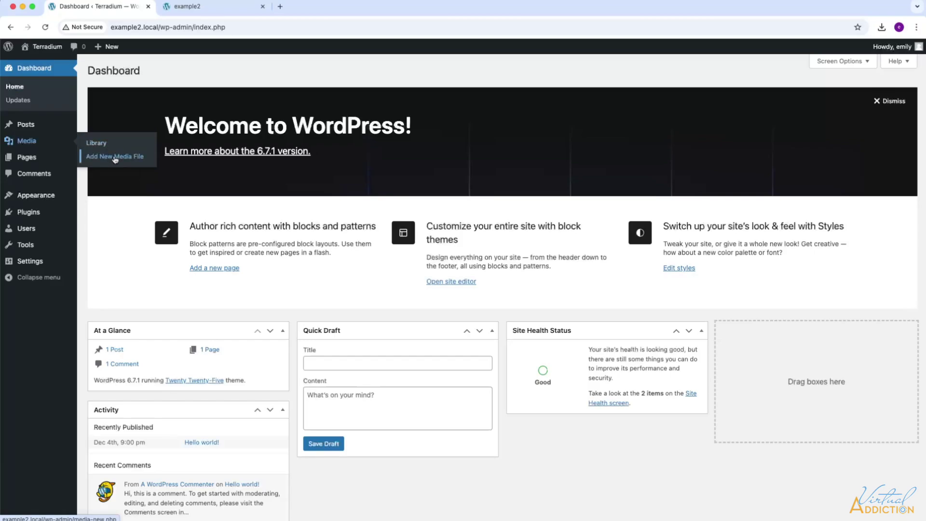
{"action": "left_click", "coordinate": [102, 143]}
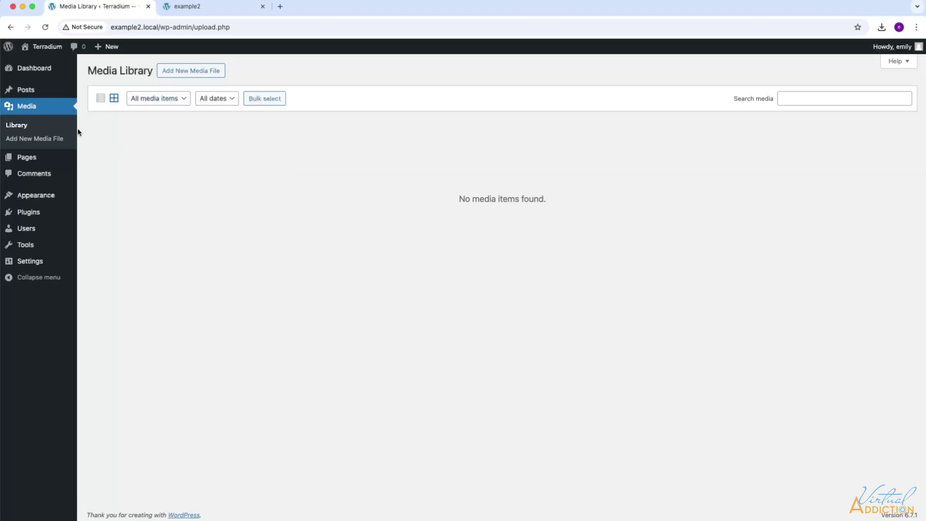
{"action": "left_click", "coordinate": [183, 74]}
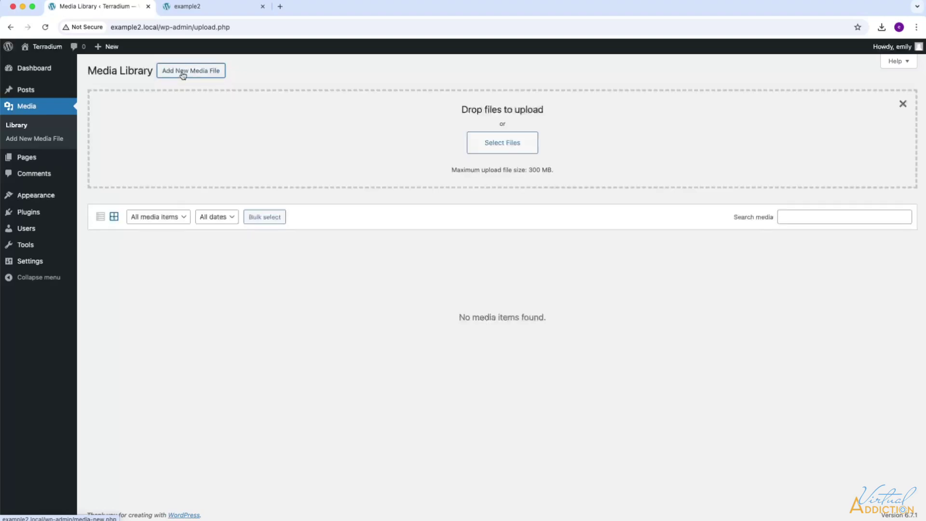
- Upload the terrarium JPGs plus logofavicon.png through video2.mov, giving 22 library items
{"action": "left_click", "coordinate": [502, 144]}
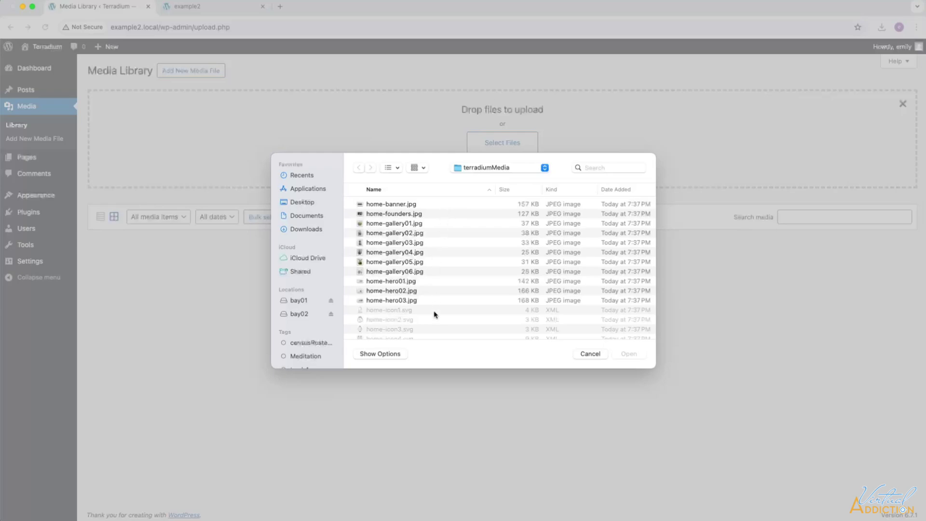
{"action": "scroll", "coordinate": [436, 314], "scroll_direction": "down", "scroll_amount": 1}
{"action": "scroll", "coordinate": [435, 314], "scroll_direction": "down", "scroll_amount": 5}
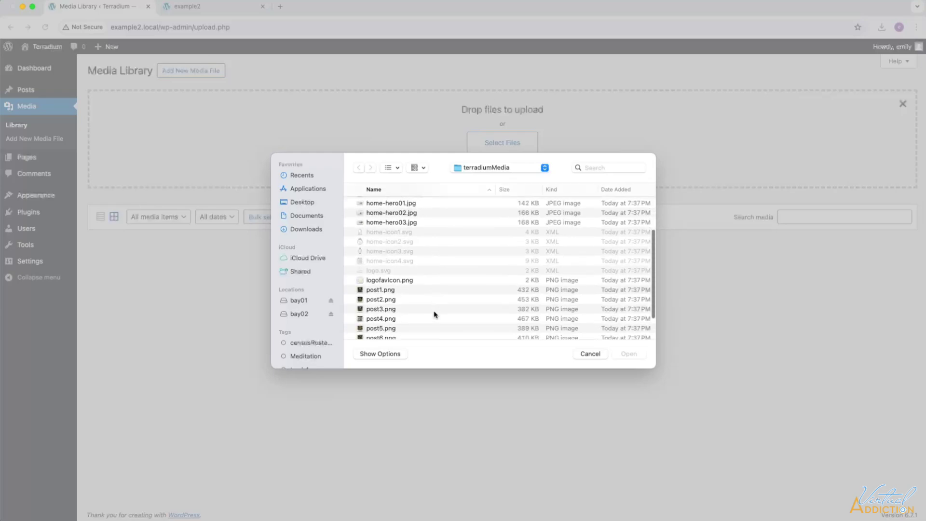
{"action": "scroll", "coordinate": [434, 315], "scroll_direction": "down", "scroll_amount": 3}
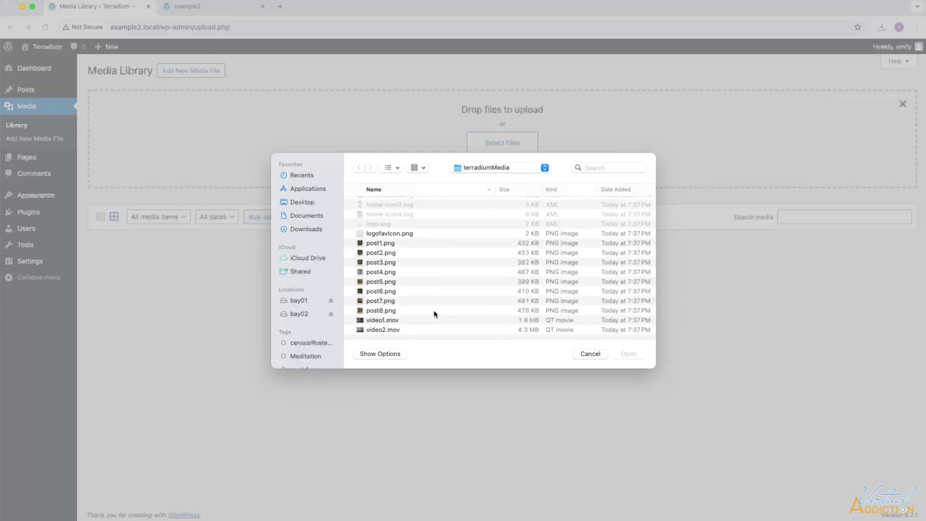
{"action": "scroll", "coordinate": [434, 315], "scroll_direction": "up", "scroll_amount": 5}
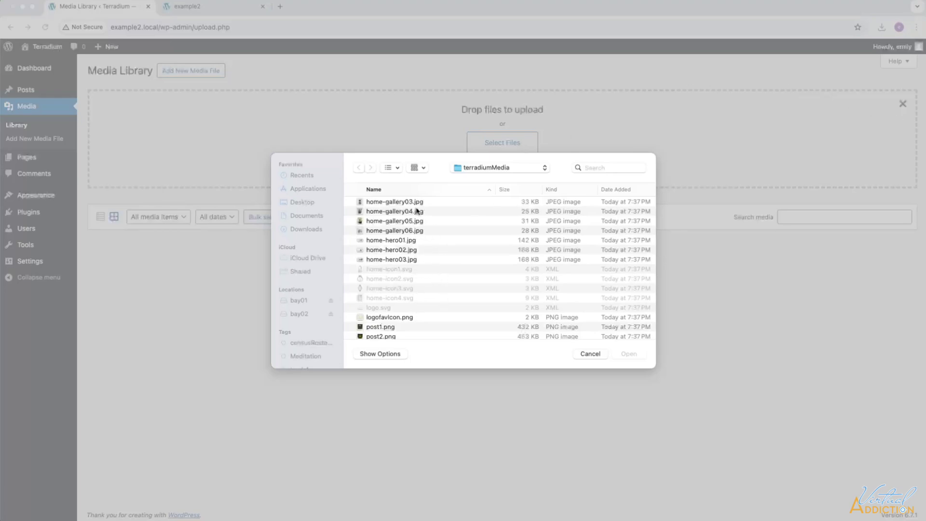
{"action": "scroll", "coordinate": [418, 220], "scroll_direction": "up", "scroll_amount": 4}
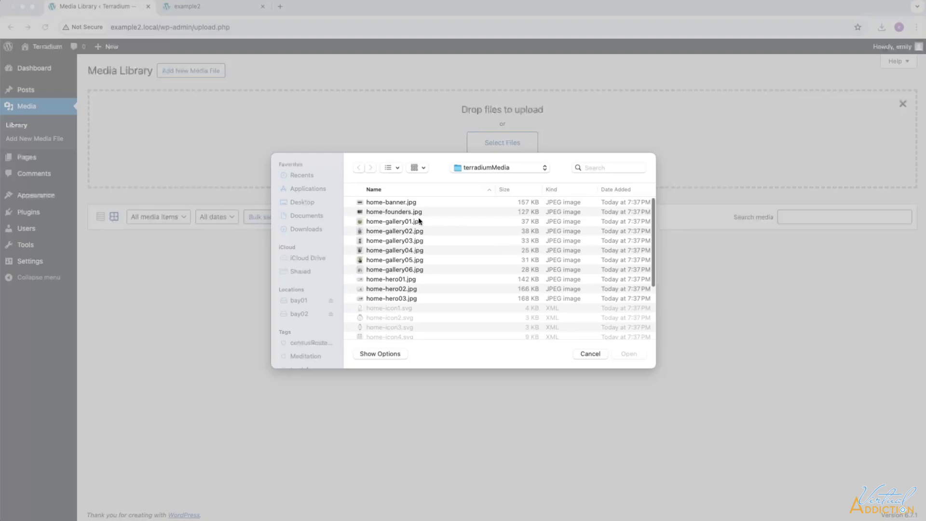
{"action": "left_click_drag", "start_coordinate": [414, 203], "coordinate": [438, 297]}
{"action": "scroll", "coordinate": [437, 296], "scroll_direction": "down", "scroll_amount": 5}
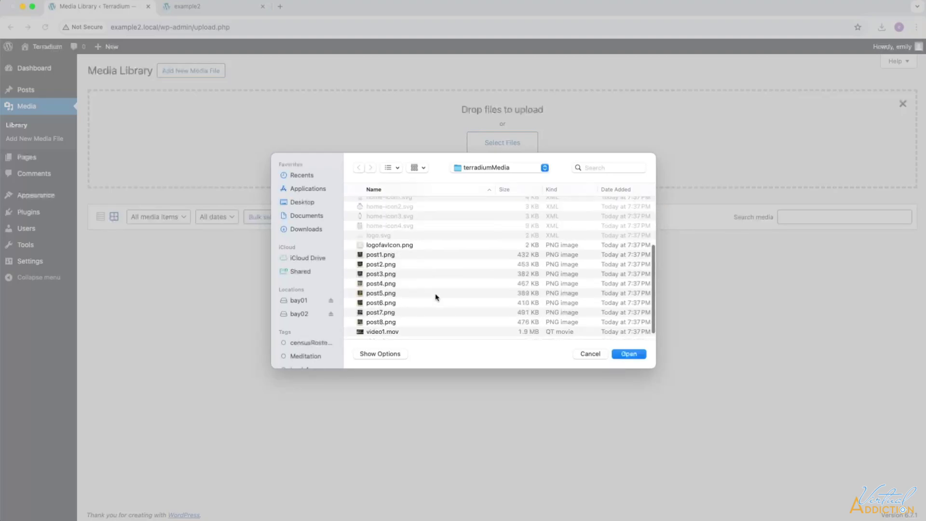
{"action": "left_click", "coordinate": [384, 330], "text": "shift"}
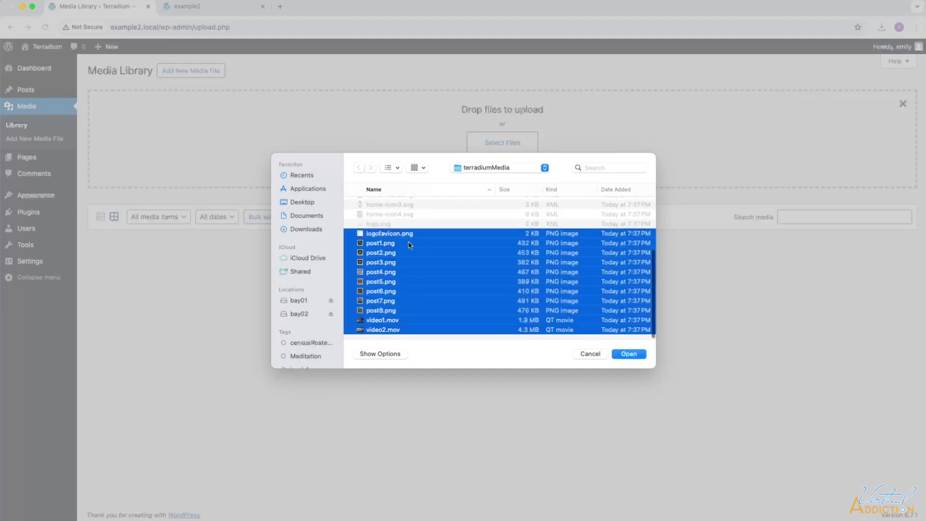
{"action": "scroll", "coordinate": [414, 258], "scroll_direction": "up", "scroll_amount": 3}
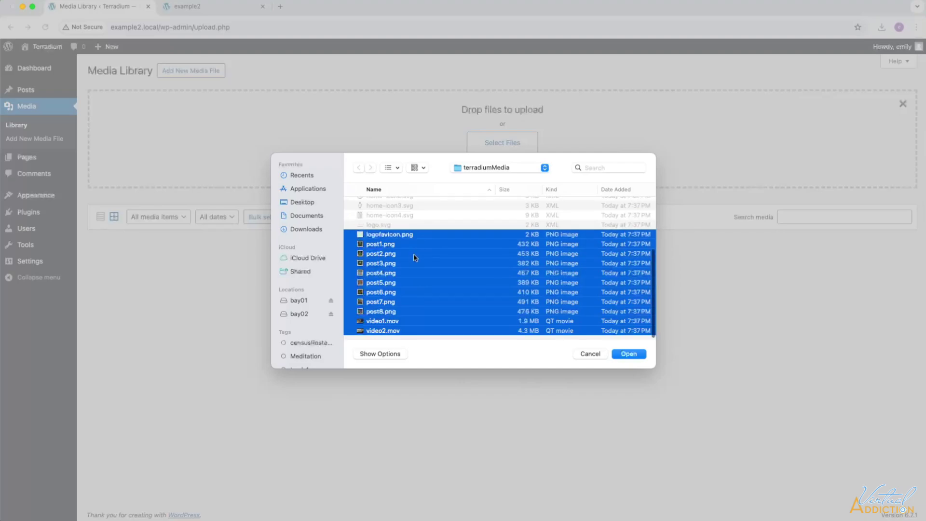
{"action": "scroll", "coordinate": [414, 257], "scroll_direction": "up", "scroll_amount": 3}
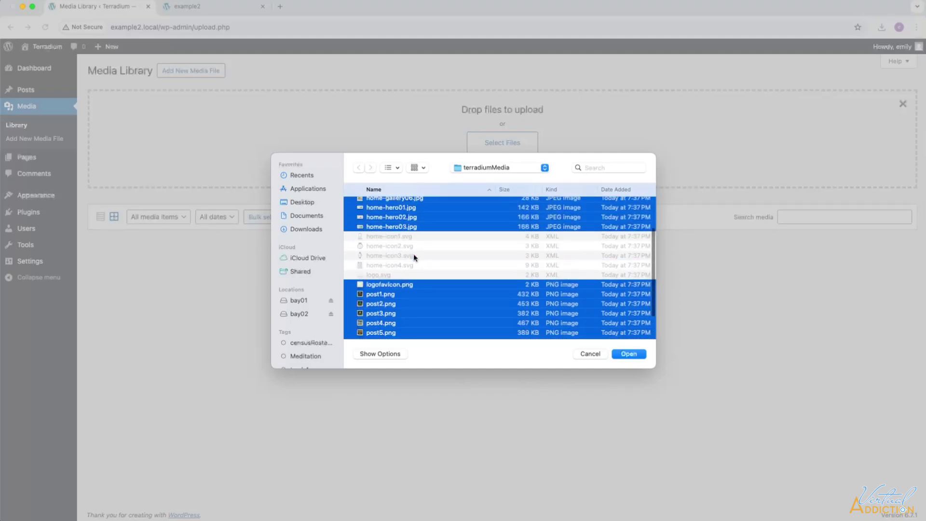
{"action": "scroll", "coordinate": [419, 229], "scroll_direction": "down", "scroll_amount": 5}
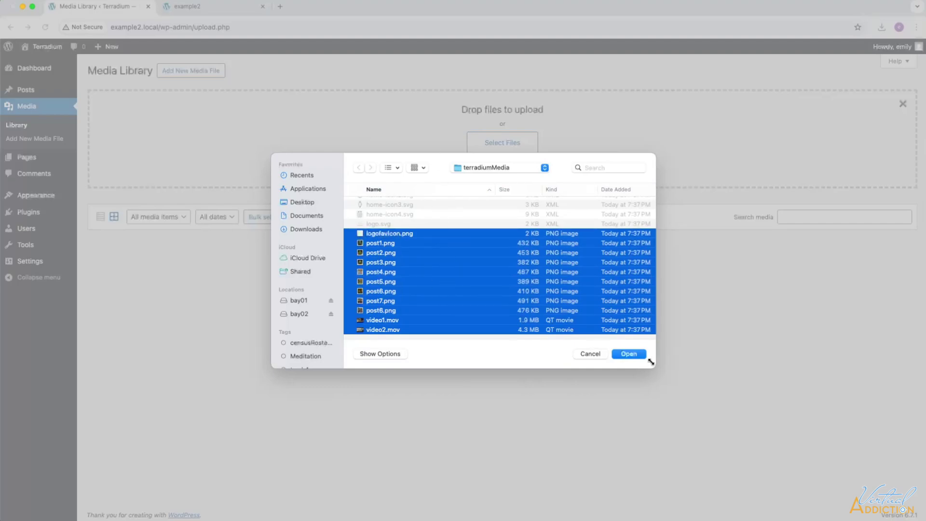
{"action": "left_click", "coordinate": [629, 354]}
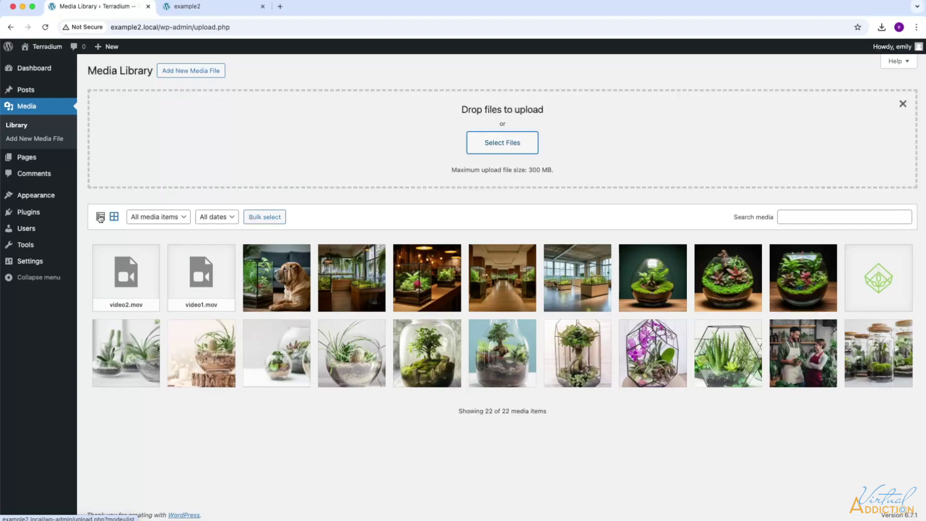
- View the 22 media items as a detailed list, then return to the thumbnail grid
{"action": "left_click", "coordinate": [101, 217]}
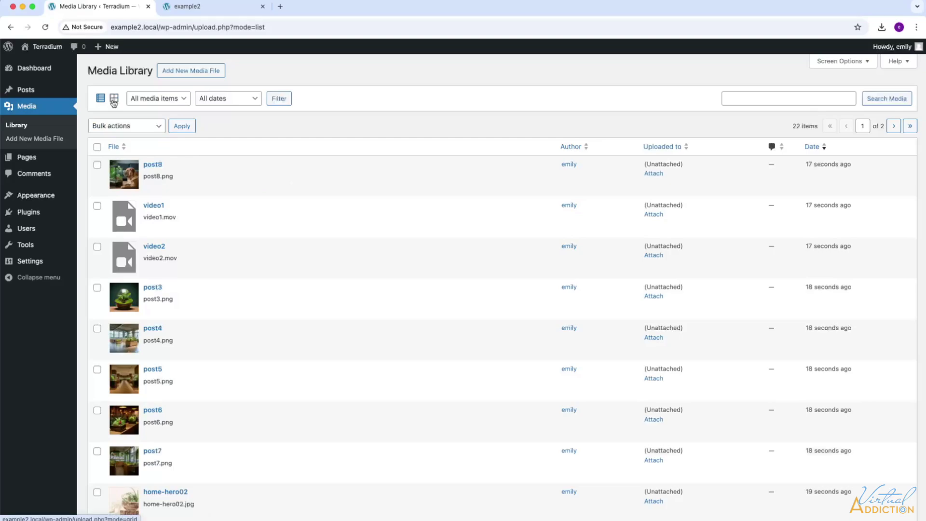
{"action": "left_click", "coordinate": [113, 99]}
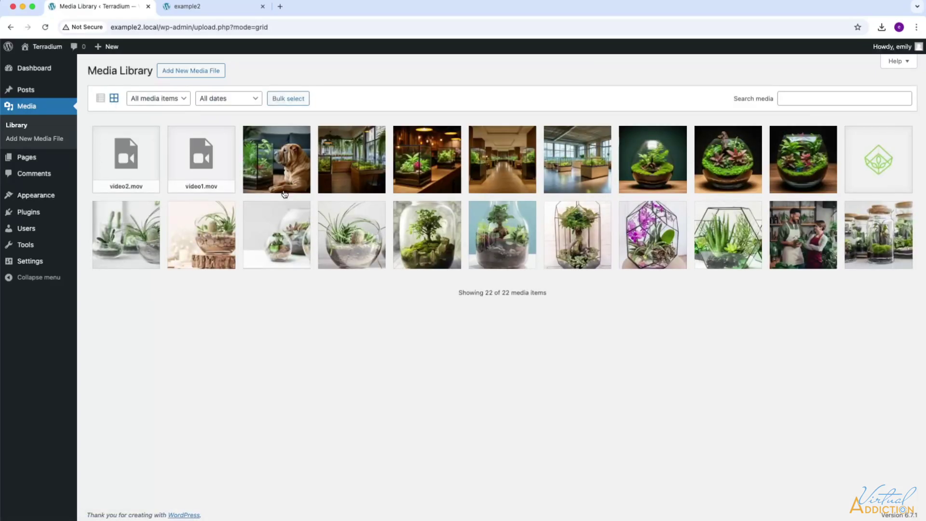
- Set the post8 image's alternative text to 'Sharpei looking at terrarium'
{"action": "left_click", "coordinate": [284, 169]}
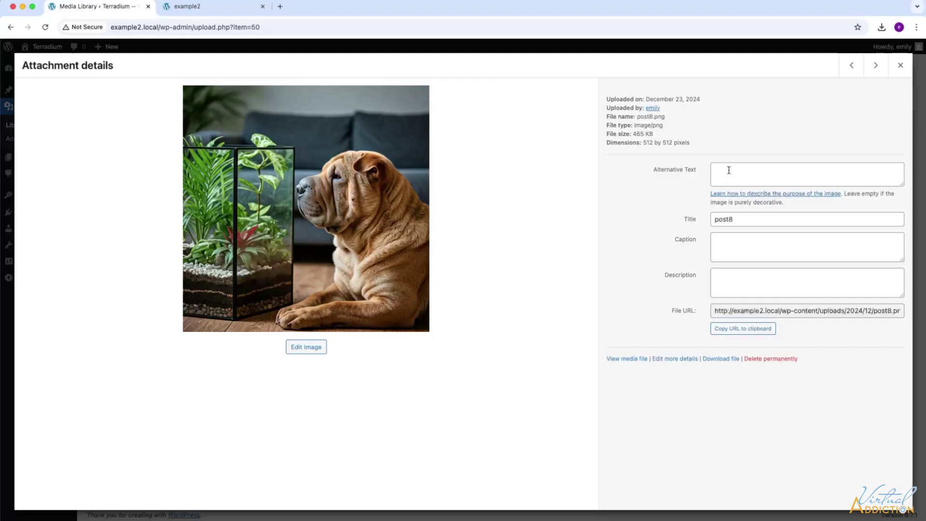
{"action": "left_click", "coordinate": [729, 169]}
{"action": "type", "text": "Sharpei looking at terrarium"}
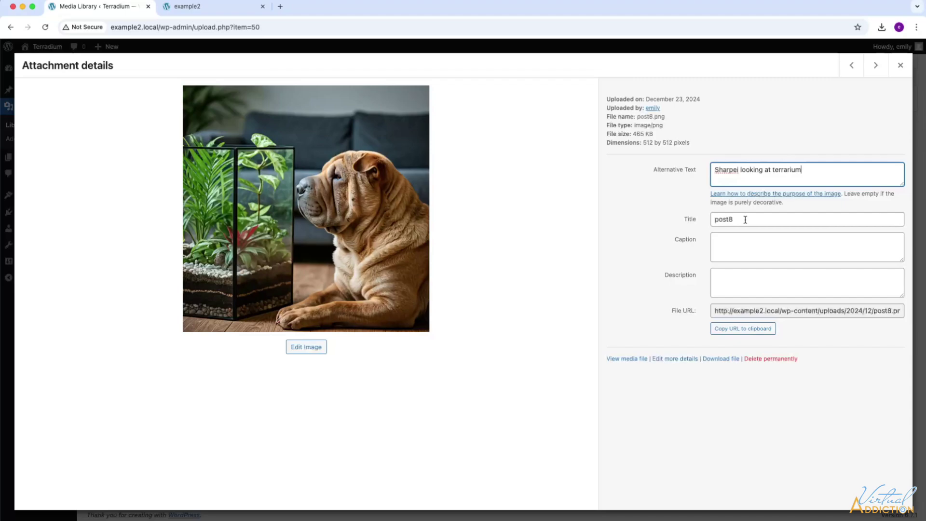
{"action": "key", "text": "Tab"}
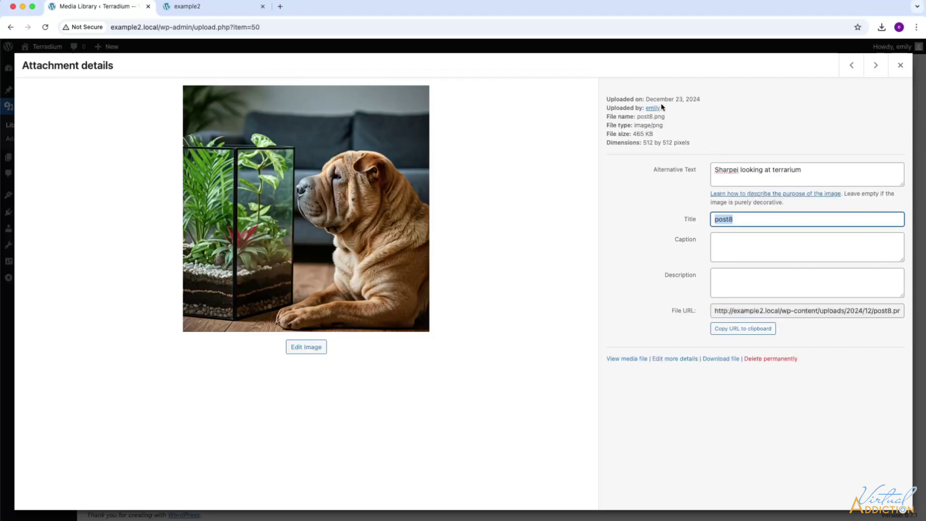
{"action": "left_click", "coordinate": [876, 69]}
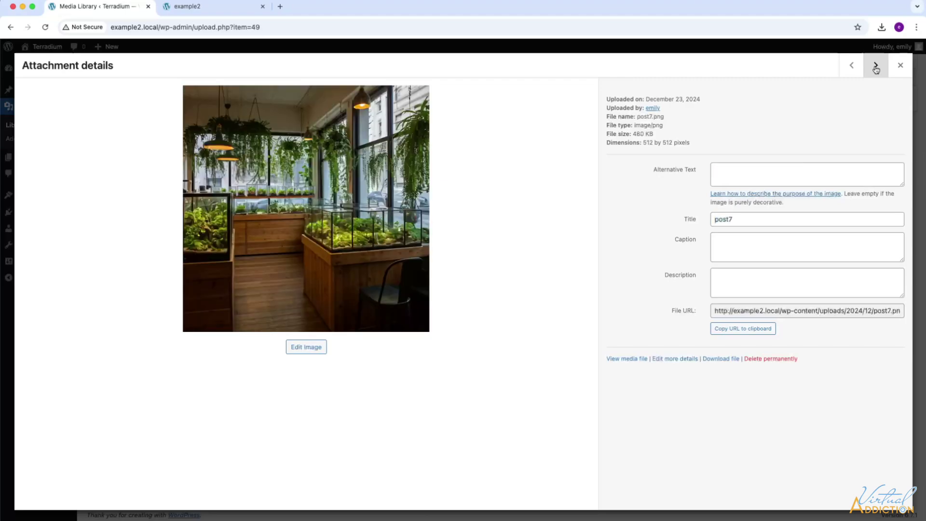
{"action": "left_click", "coordinate": [723, 169]}
{"action": "type", "text": "Terrariums in coffee shop"}
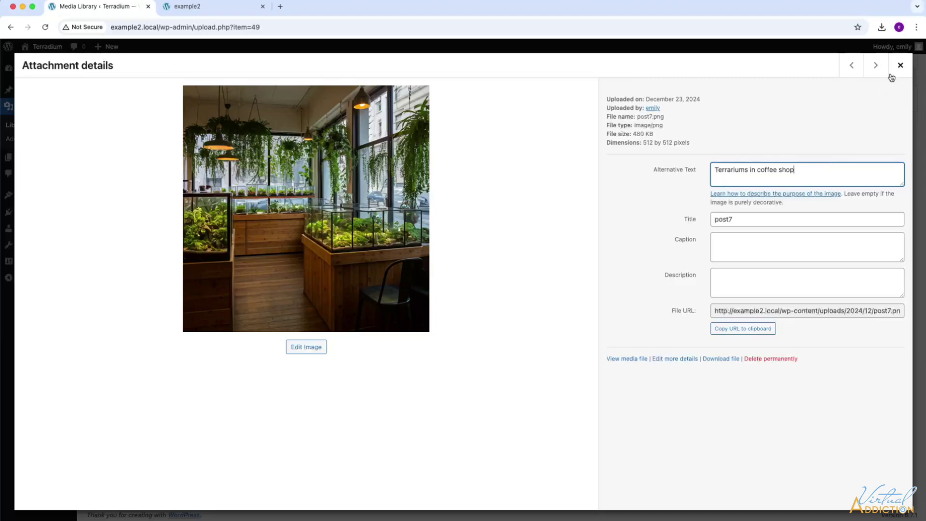
{"action": "left_click", "coordinate": [876, 66]}
{"action": "left_click", "coordinate": [728, 176]}
{"action": "type", "text": "Terrariums in "}
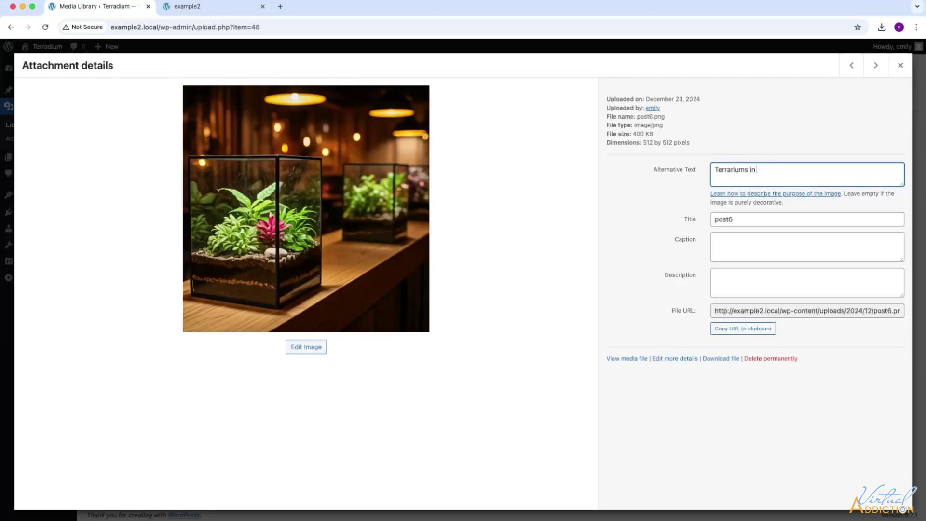
{"action": "type", "text": "resu"}
{"action": "type", "text": "taurant"}
{"action": "left_click", "coordinate": [901, 66]}
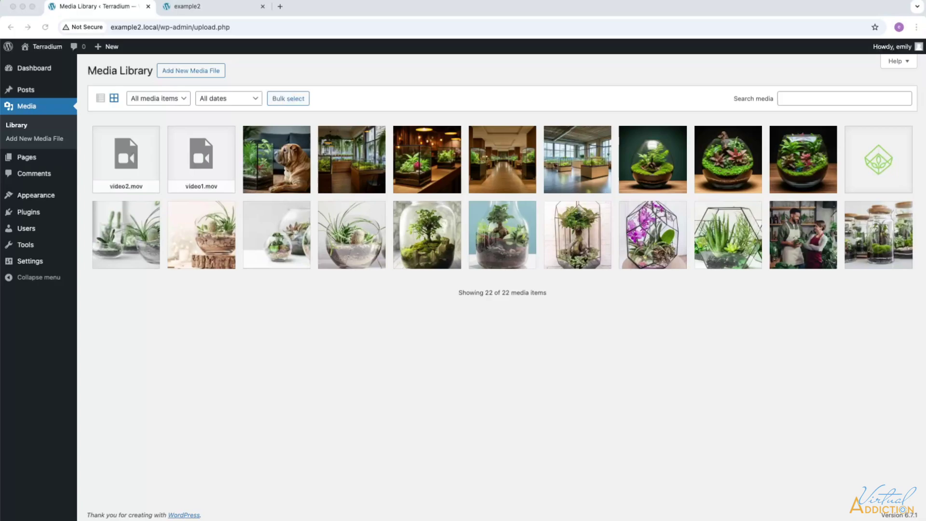
- Open home-hero01's attachment details and go to its full Edit Media page
{"action": "left_click", "coordinate": [276, 241]}
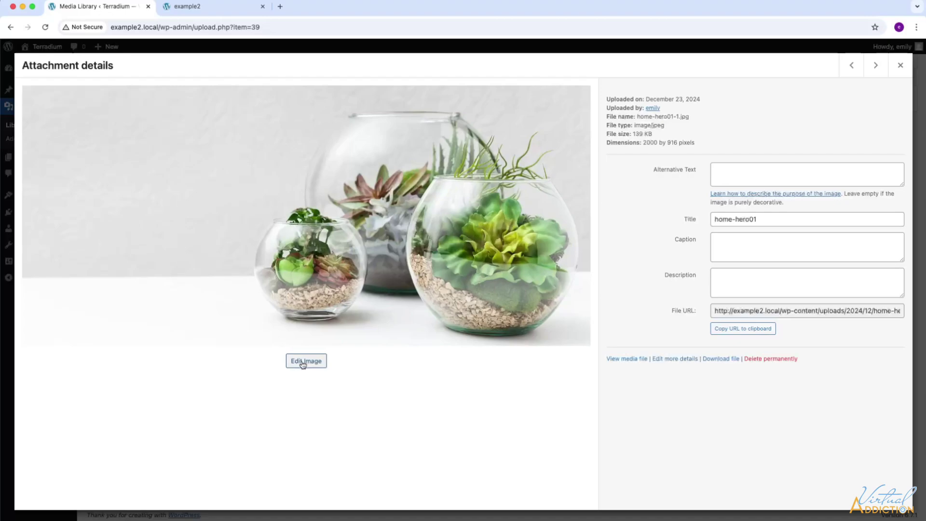
{"action": "left_click", "coordinate": [676, 360]}
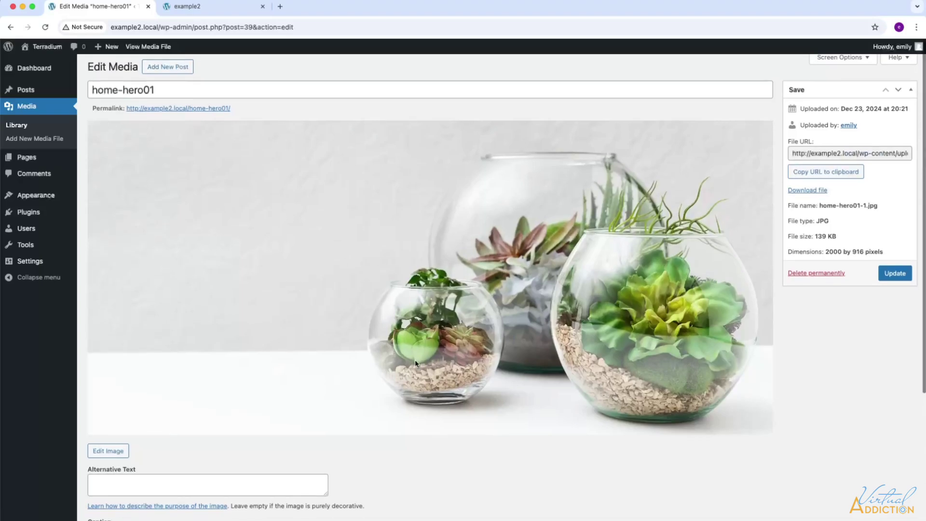
{"action": "scroll", "coordinate": [415, 360], "scroll_direction": "down", "scroll_amount": 4}
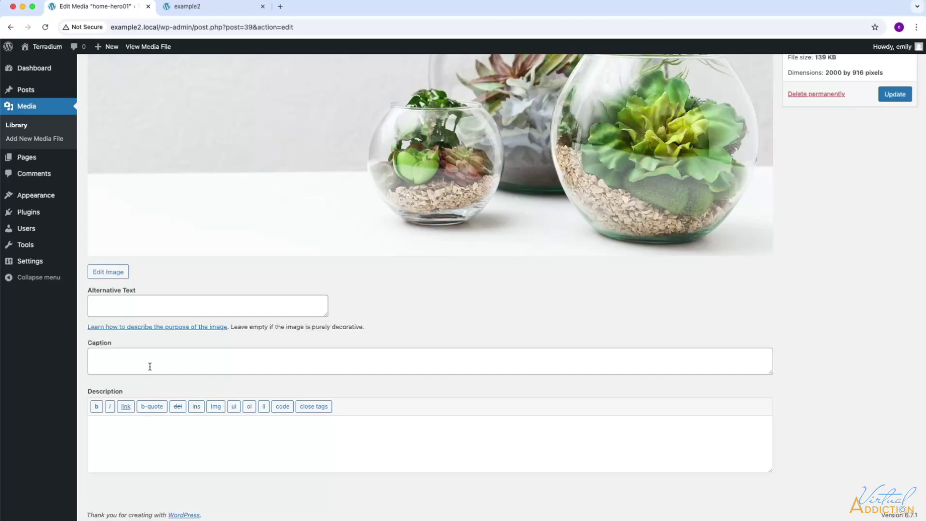
{"action": "scroll", "coordinate": [496, 423], "scroll_direction": "up", "scroll_amount": 4}
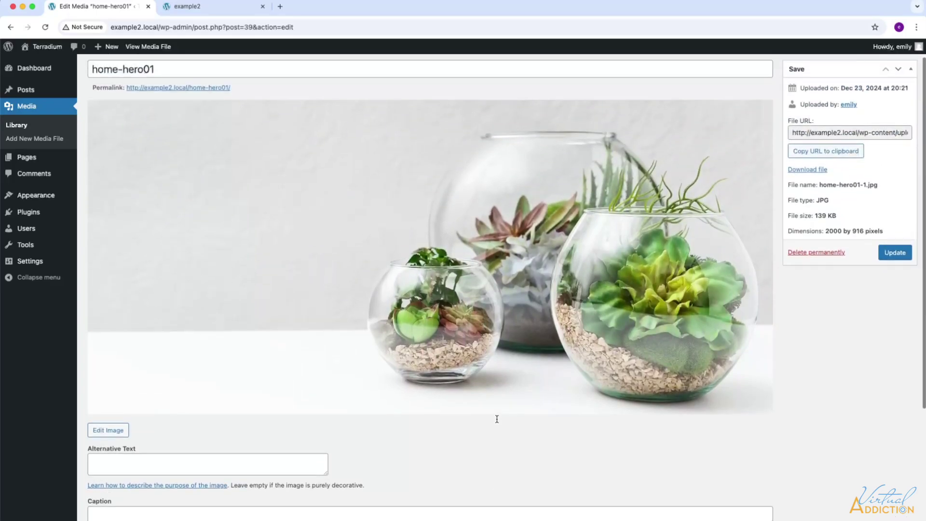
- Scale the home-hero01 image from 2000 × 916 down to 1000 × 458 pixels
{"action": "left_click", "coordinate": [103, 432]}
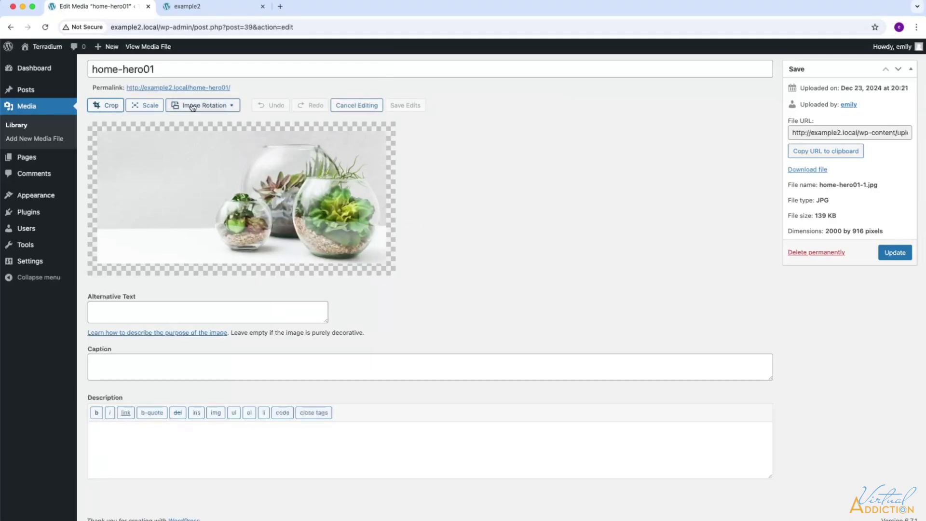
{"action": "left_click", "coordinate": [148, 107]}
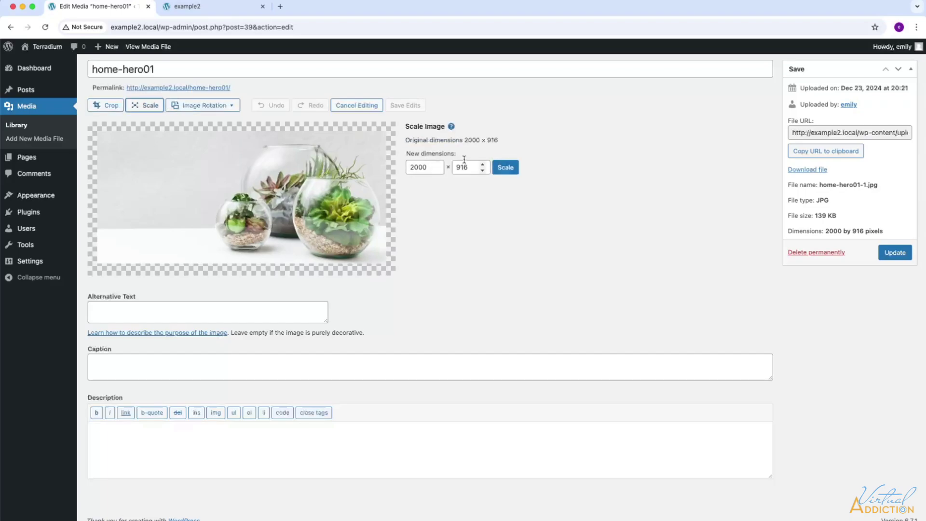
{"action": "left_click", "coordinate": [452, 127]}
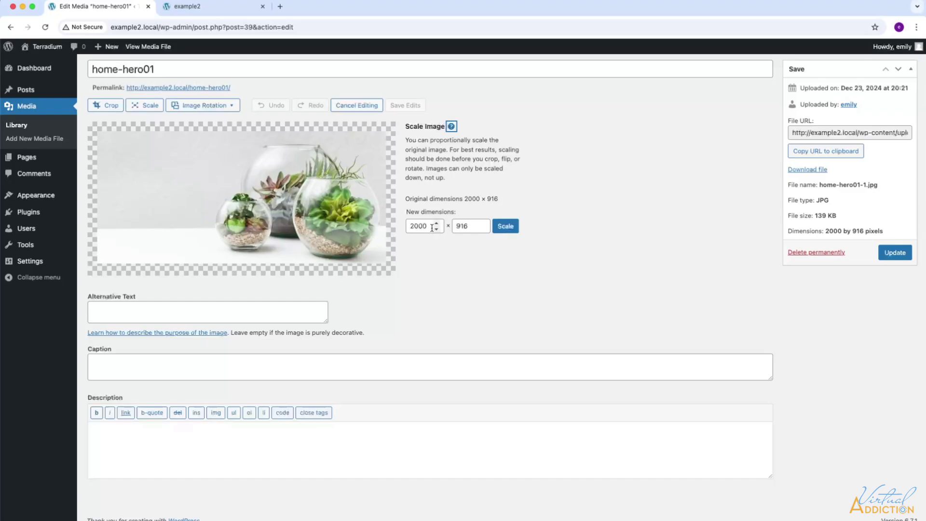
{"action": "left_click_drag", "start_coordinate": [430, 226], "coordinate": [409, 223]}
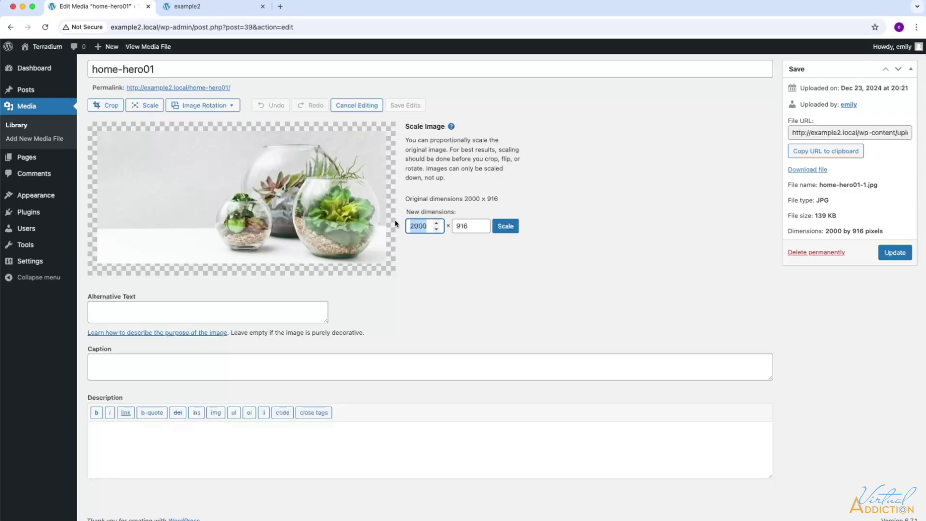
{"action": "type", "text": "1000"}
{"action": "left_click", "coordinate": [512, 228]}
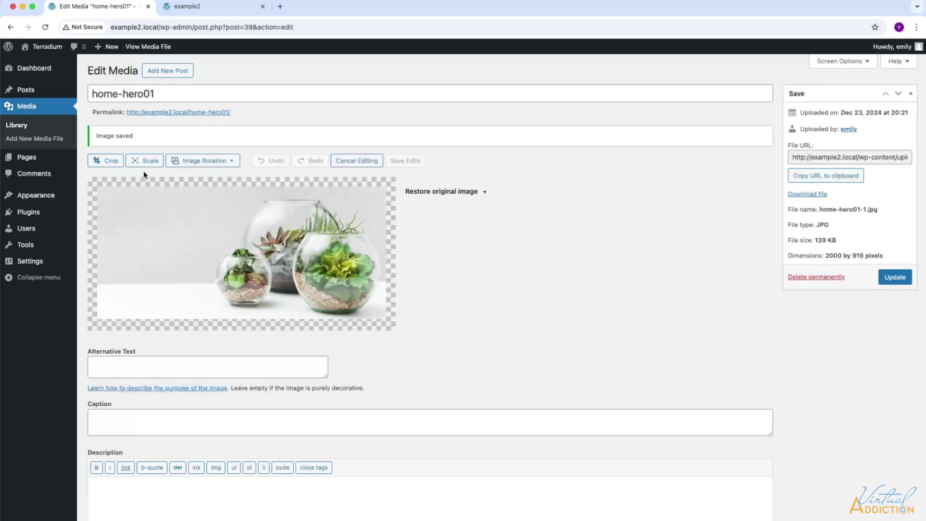
- Crop off the image's left side, leaving a 665 × 458 selection with the three bowls
{"action": "left_click", "coordinate": [111, 164]}
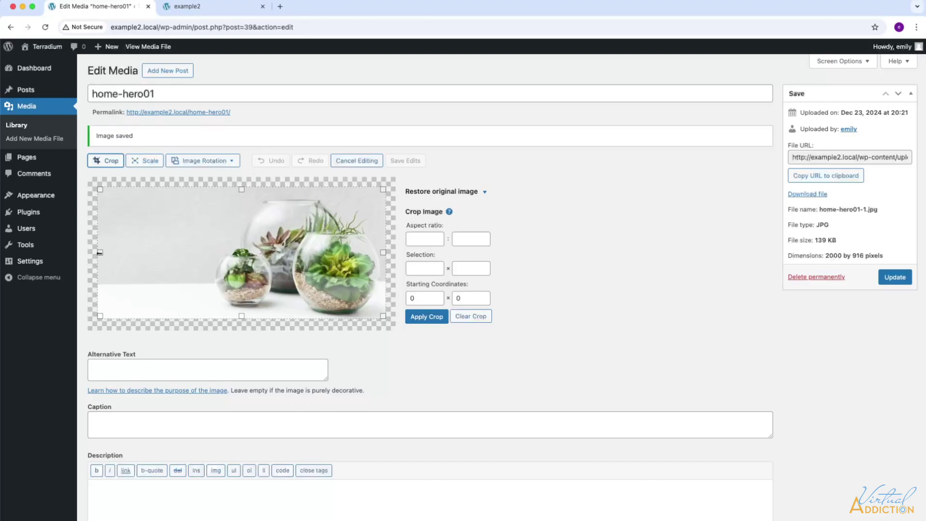
{"action": "left_click_drag", "start_coordinate": [99, 252], "coordinate": [194, 249]}
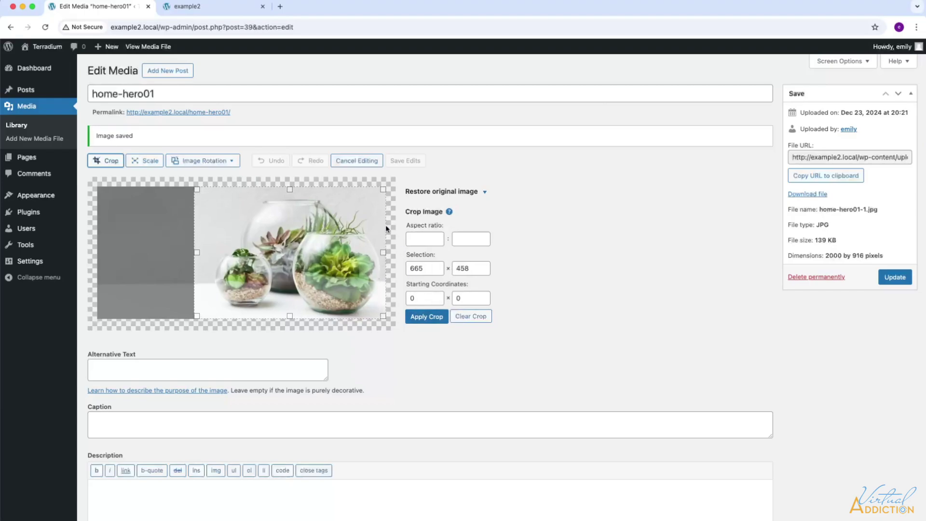
{"action": "left_click", "coordinate": [427, 316]}
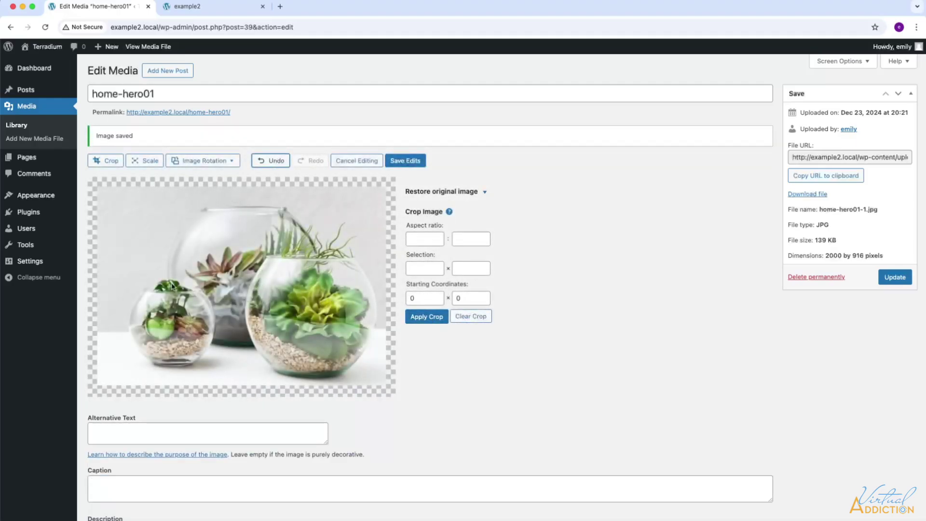
{"action": "left_click", "coordinate": [201, 160]}
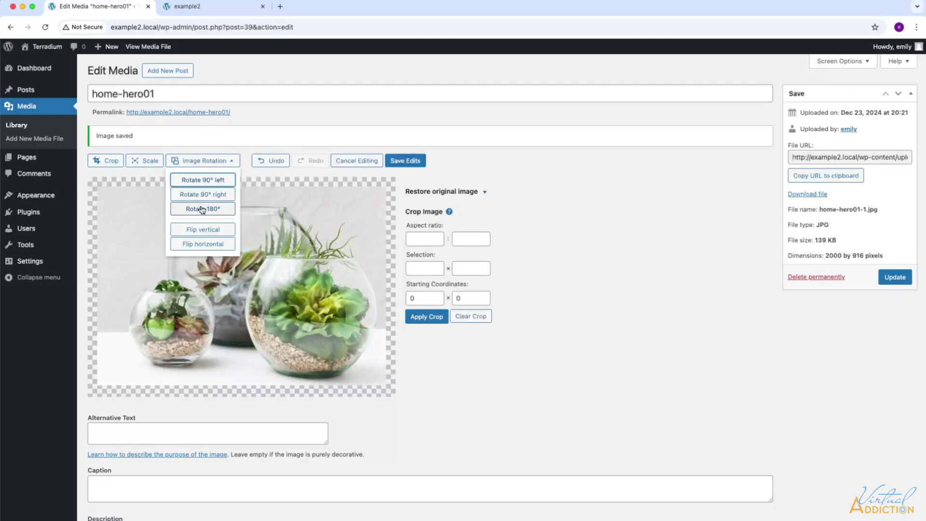
{"action": "left_click", "coordinate": [209, 243]}
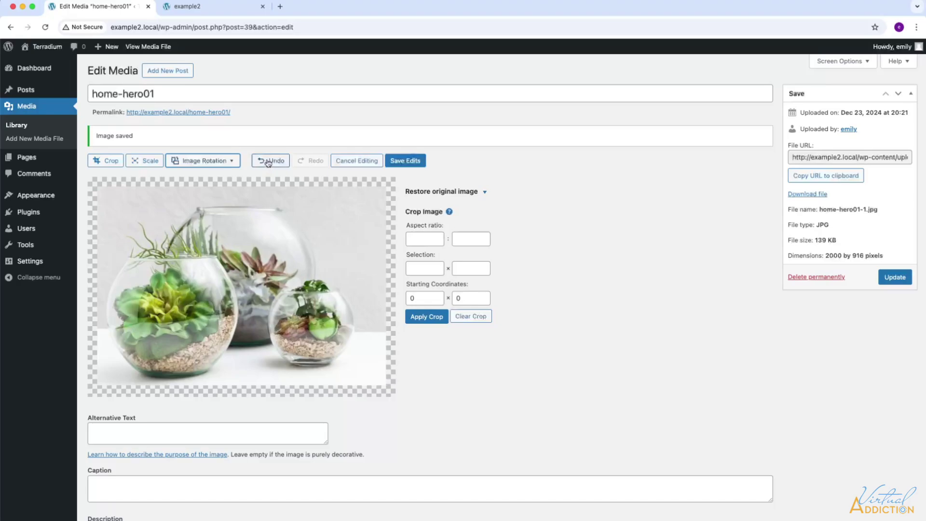
{"action": "left_click", "coordinate": [269, 162]}
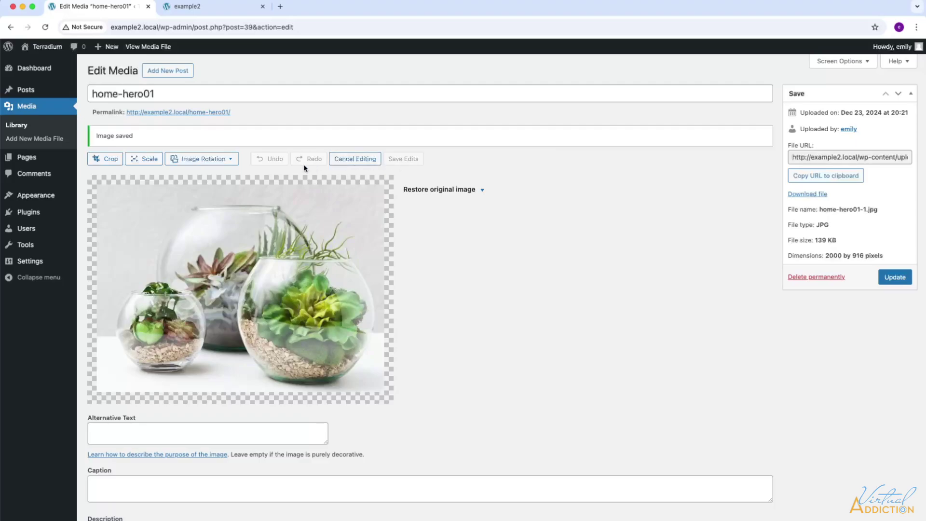
- Flip the cropped image horizontally, save the edits and update the media file
{"action": "left_click", "coordinate": [225, 162]}
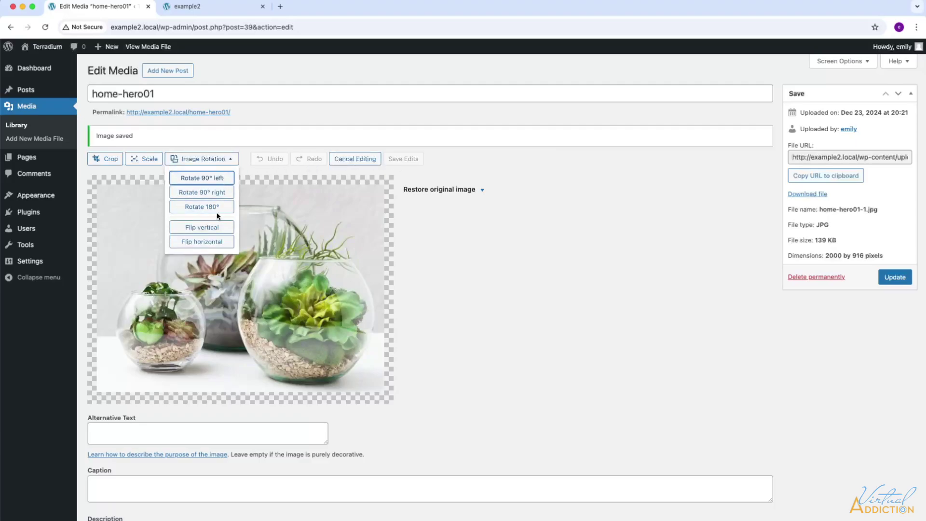
{"action": "left_click", "coordinate": [203, 242]}
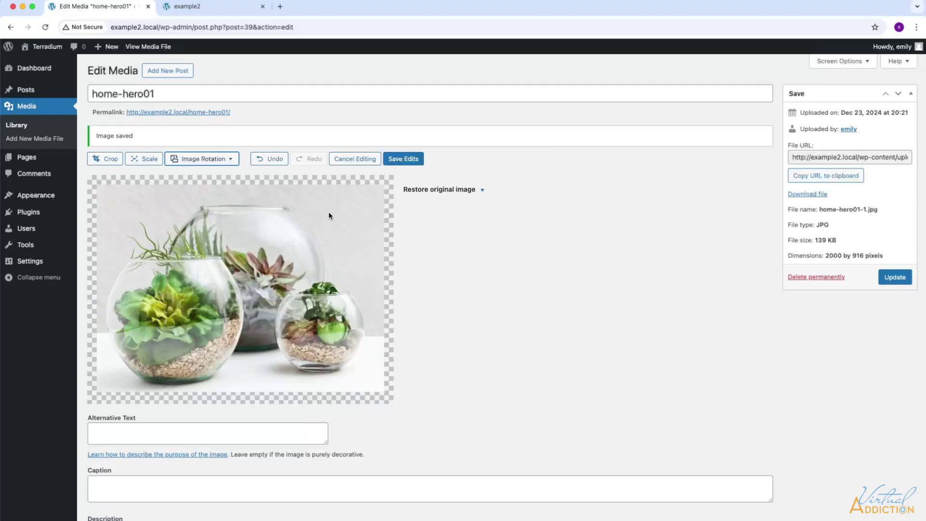
{"action": "left_click", "coordinate": [404, 159]}
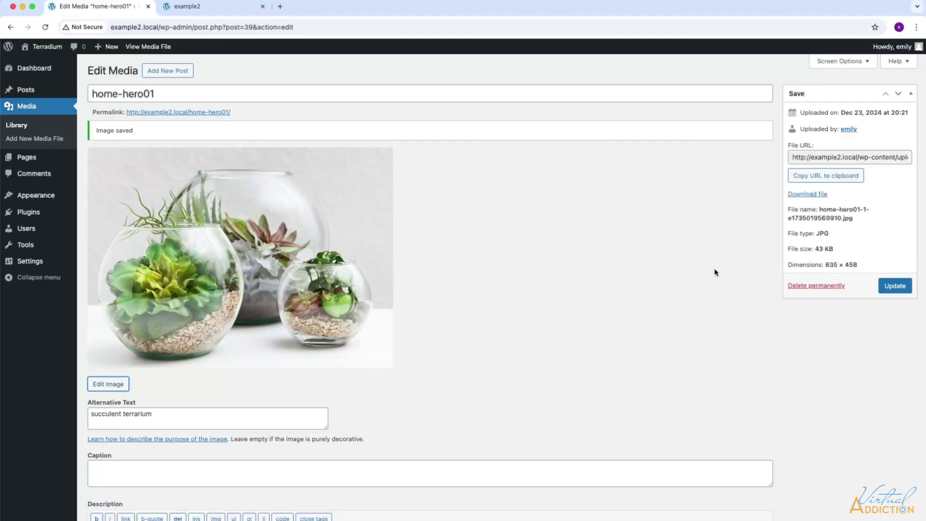
{"action": "left_click", "coordinate": [893, 287]}
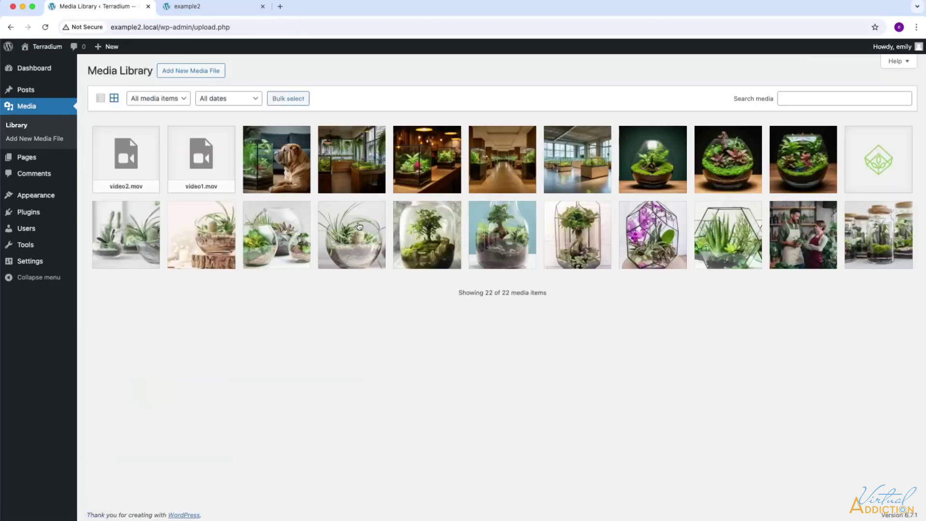
- Reopen home-hero01 in the editor, restore its original image, and close the details
{"action": "left_click", "coordinate": [273, 238]}
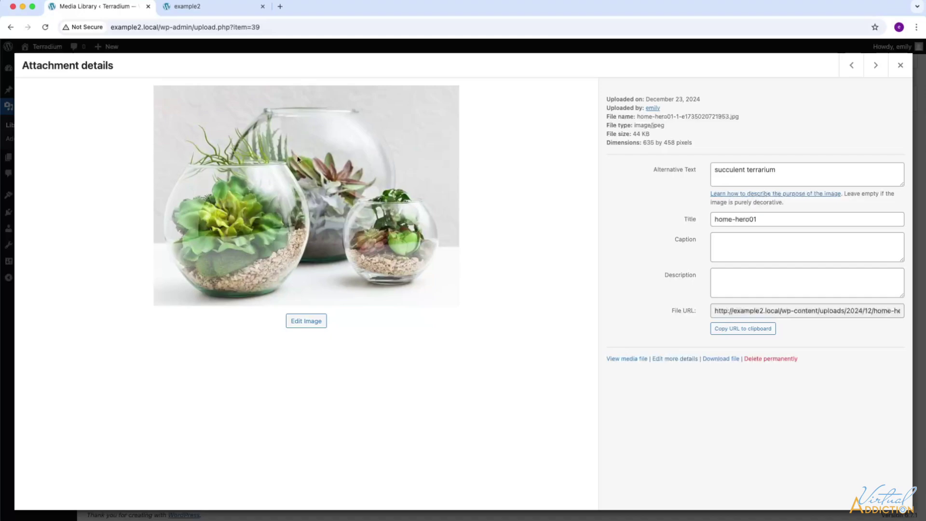
{"action": "left_click", "coordinate": [308, 325]}
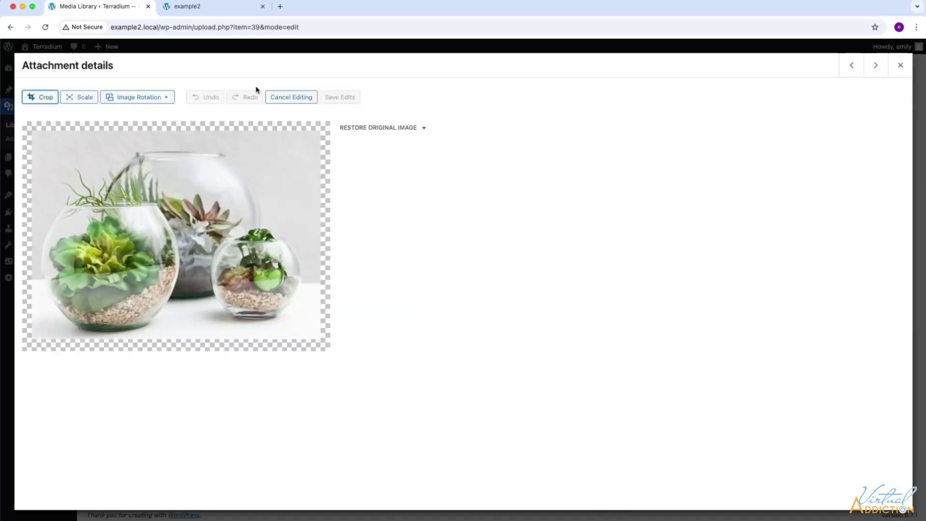
{"action": "left_click", "coordinate": [387, 131]}
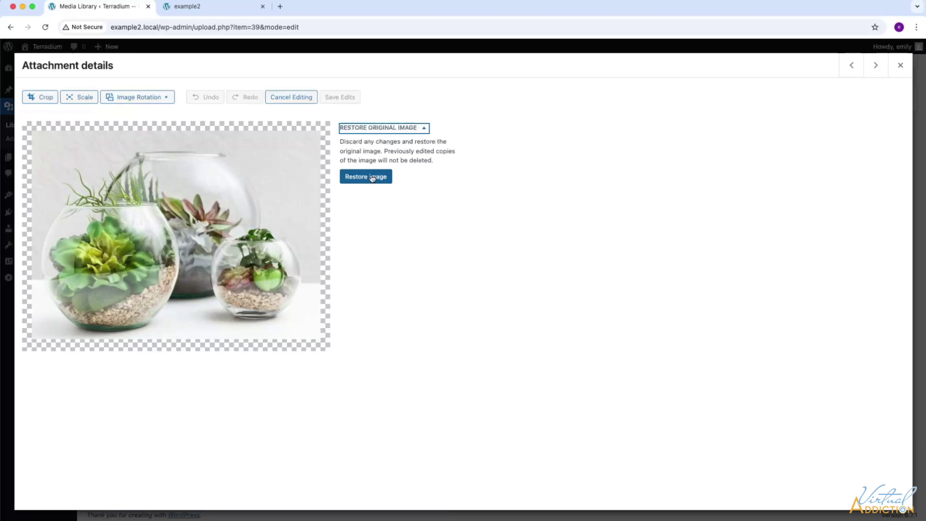
{"action": "left_click", "coordinate": [372, 178]}
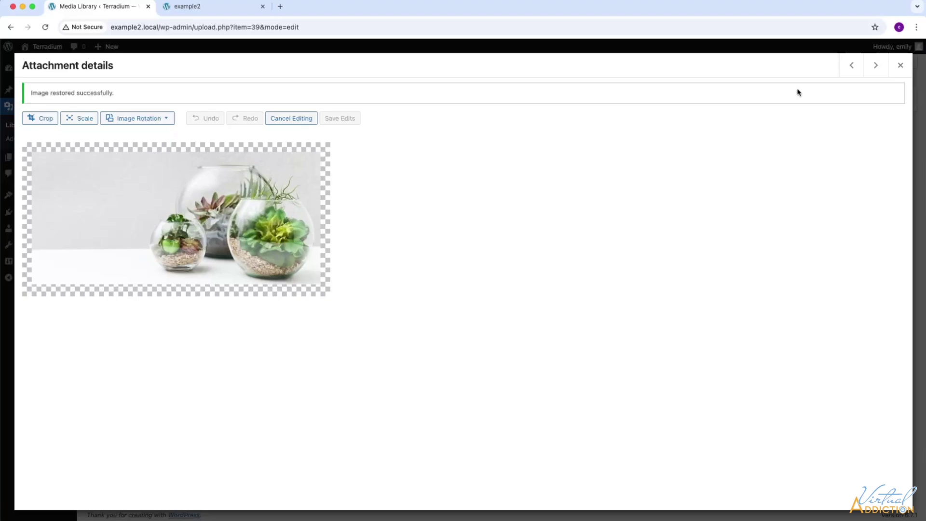
{"action": "left_click", "coordinate": [900, 65]}
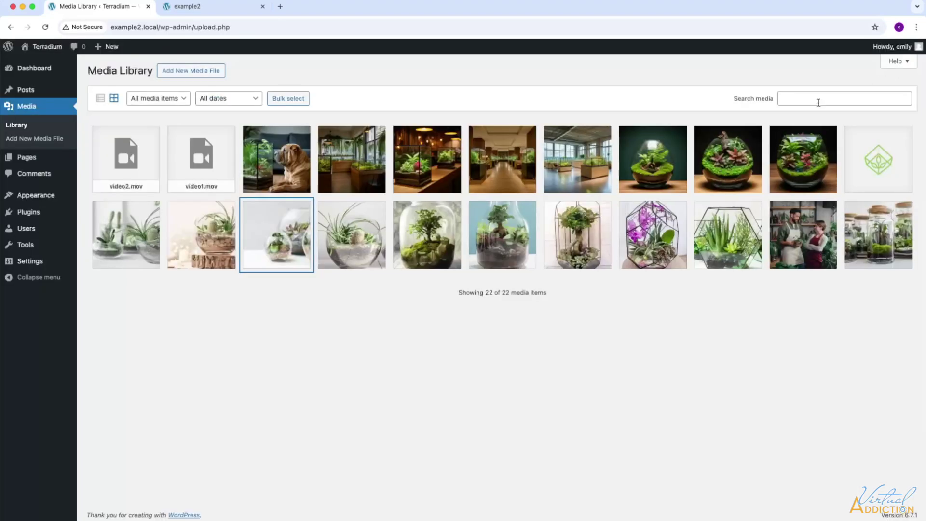
{"action": "left_click", "coordinate": [286, 243]}
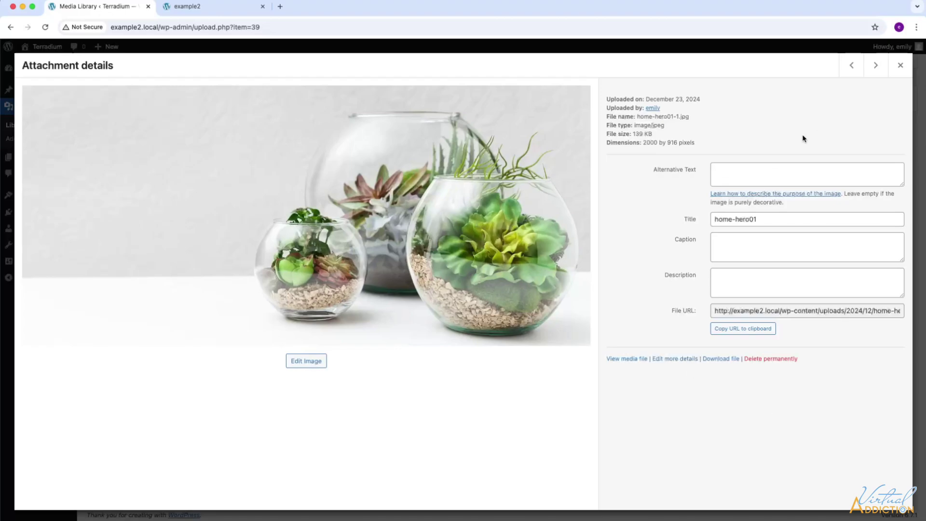
{"action": "left_click", "coordinate": [308, 361]}
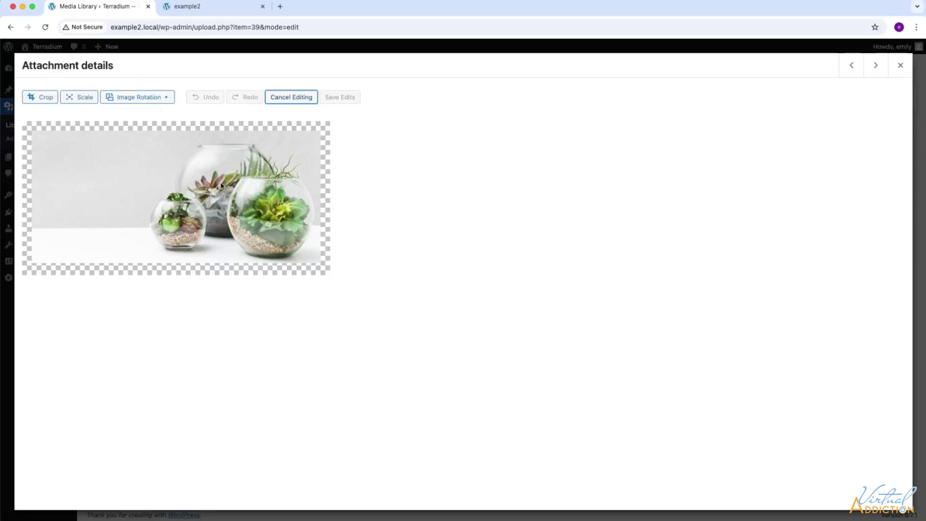
{"action": "left_click", "coordinate": [900, 66]}
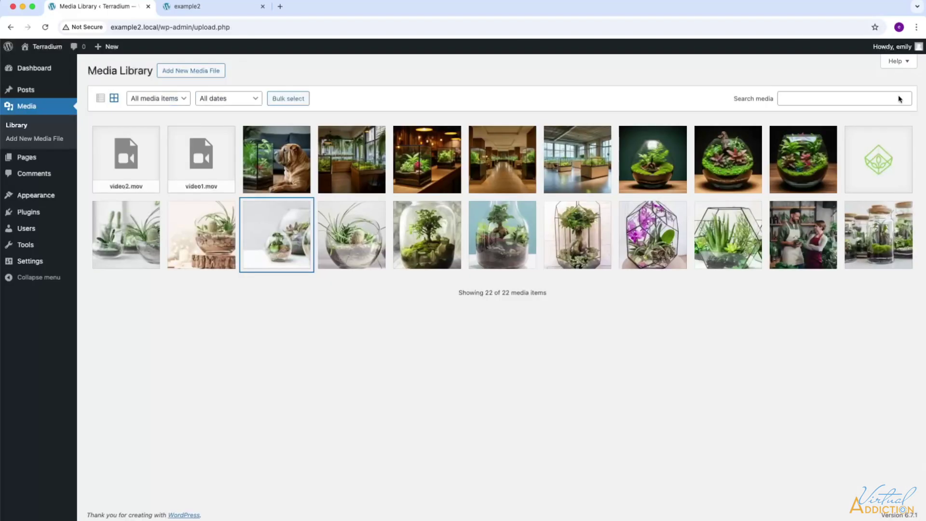